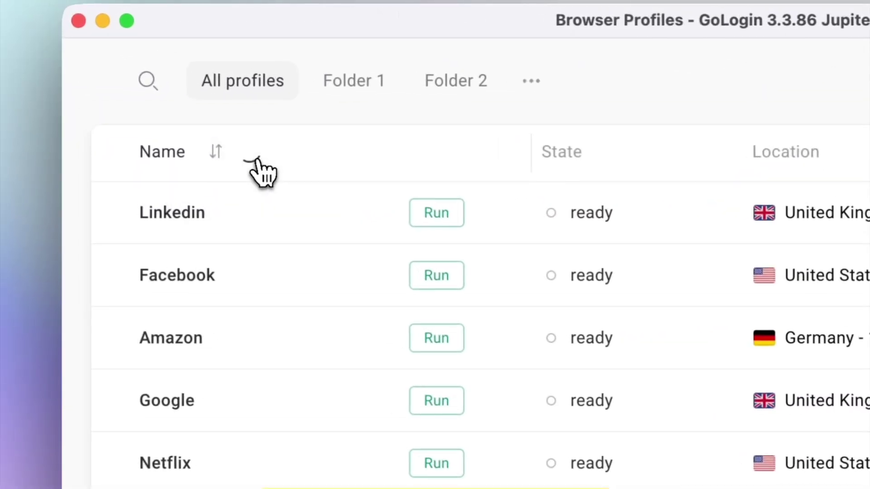
- Add a new LinkedIn profile with a United States location and launch it
{"action": "left_click", "coordinate": [256, 154]}
{"action": "type", "text": "LinkedIn - Josh P"}
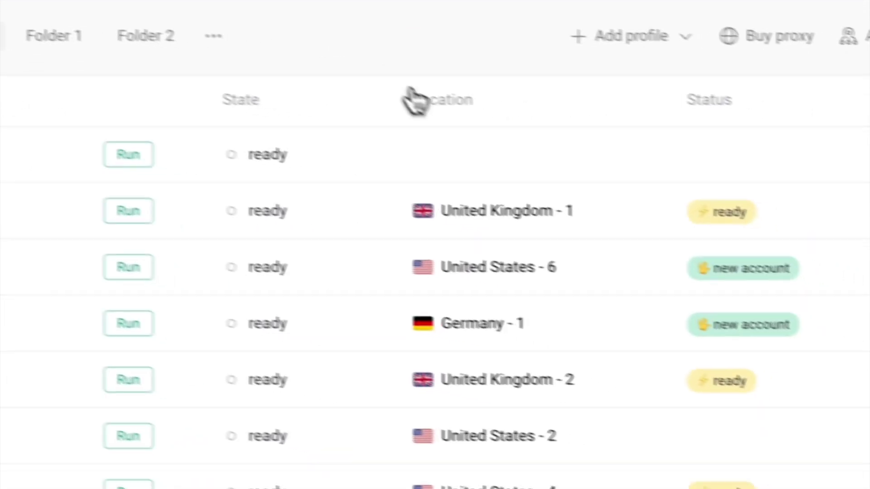
{"action": "left_click", "coordinate": [474, 157]}
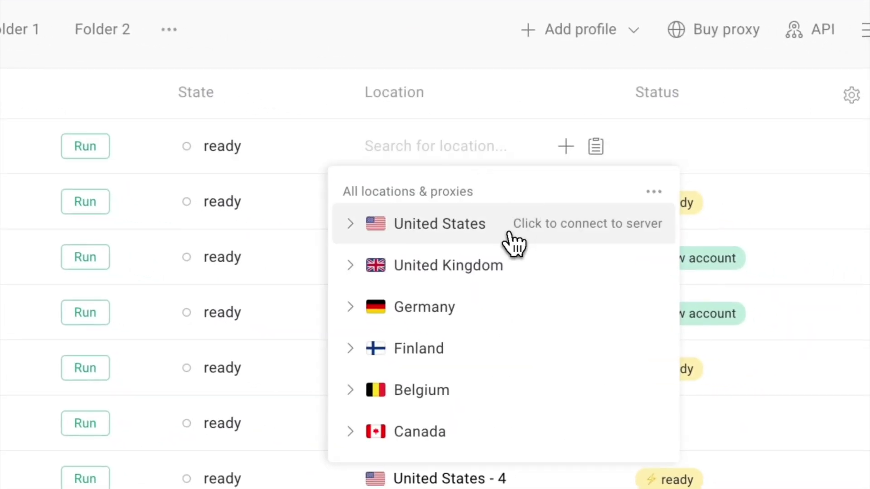
{"action": "left_click", "coordinate": [514, 243]}
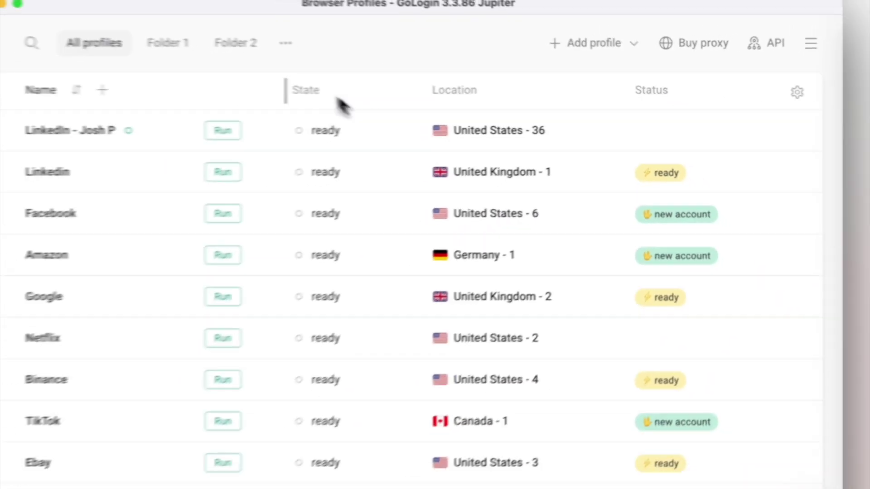
{"action": "left_click", "coordinate": [222, 130]}
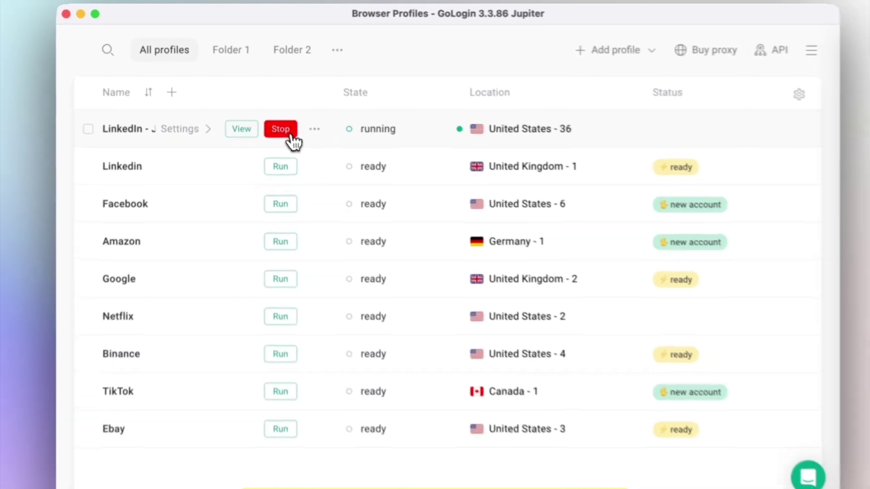
- Check the fingerprint page and the Facebook, Amazon, TikTok and Google Ads tabs, then close the browser
{"action": "left_click", "coordinate": [775, 93]}
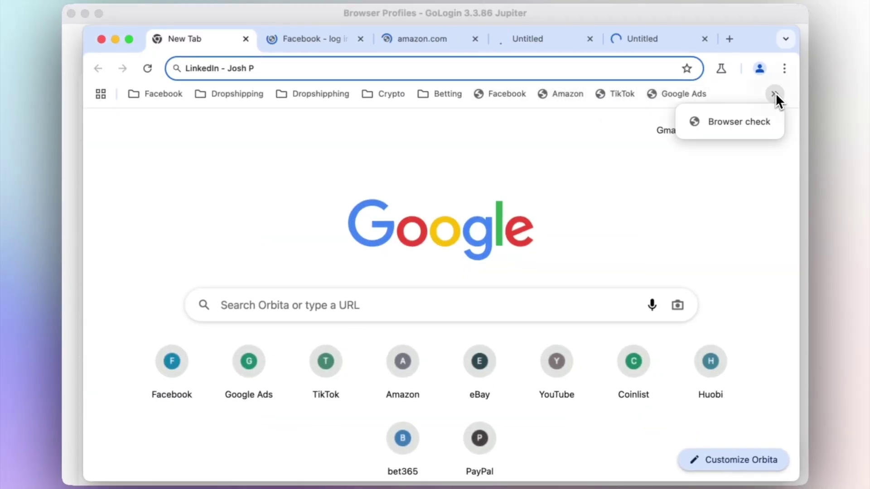
{"action": "left_click", "coordinate": [754, 124]}
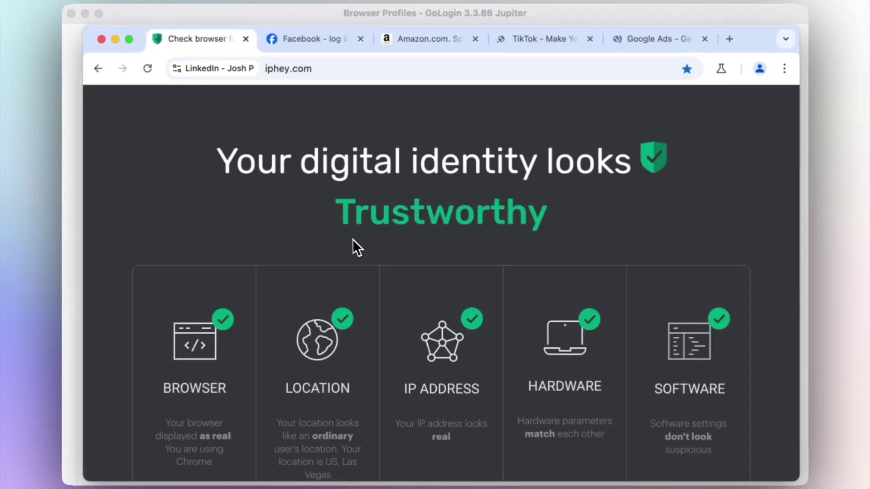
{"action": "left_click", "coordinate": [330, 42]}
{"action": "left_click", "coordinate": [424, 44]}
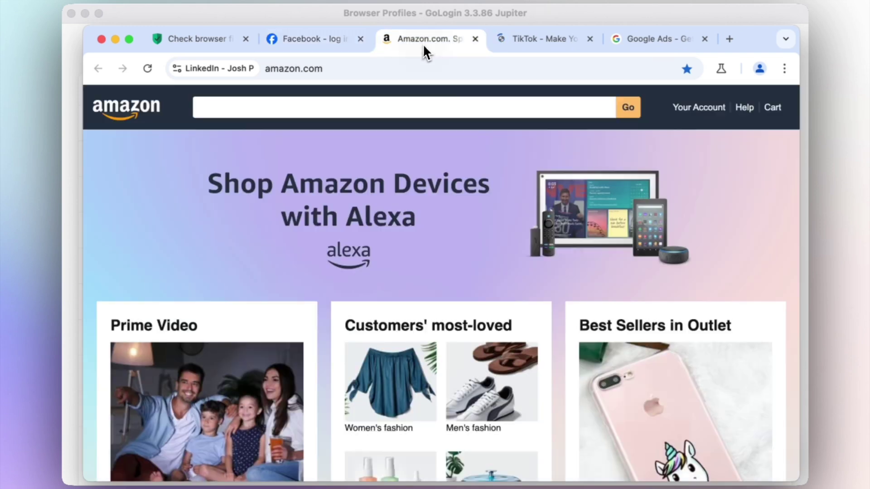
{"action": "left_click", "coordinate": [542, 40]}
{"action": "left_click", "coordinate": [655, 40]}
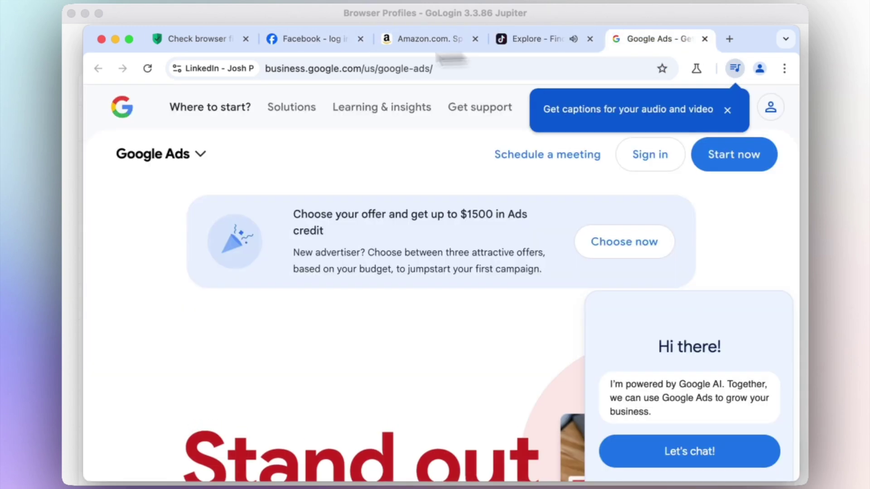
{"action": "left_click", "coordinate": [101, 39]}
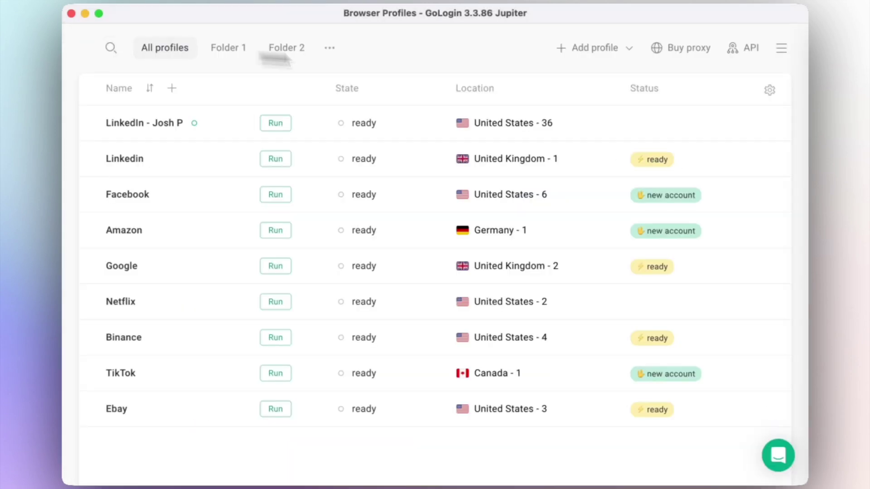
- Switch the LinkedIn profile's location to United Kingdom, relaunch it and load Facebook in a new tab
{"action": "left_click", "coordinate": [539, 125]}
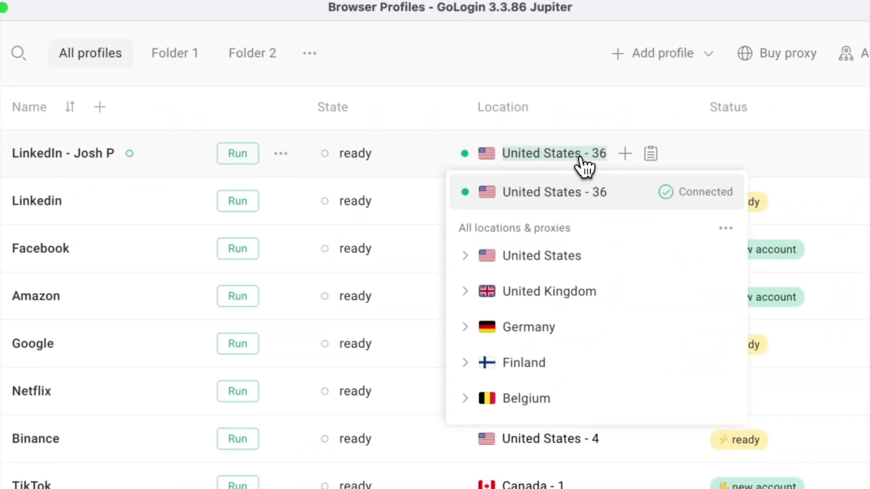
{"action": "left_click", "coordinate": [609, 299]}
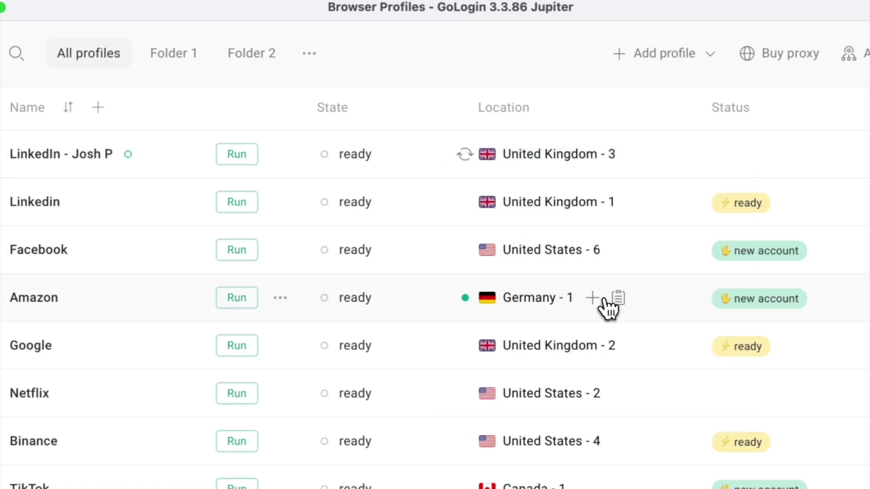
{"action": "left_click", "coordinate": [240, 159]}
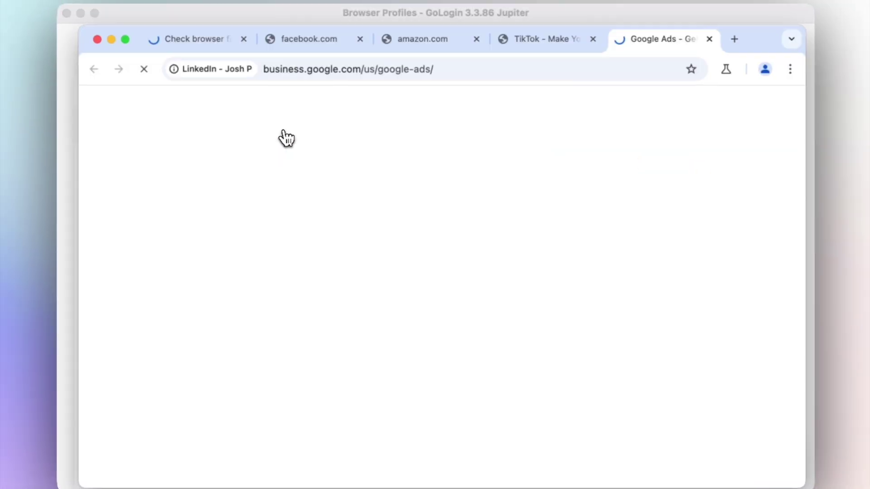
{"action": "left_click", "coordinate": [735, 39]}
{"action": "left_click", "coordinate": [497, 99]}
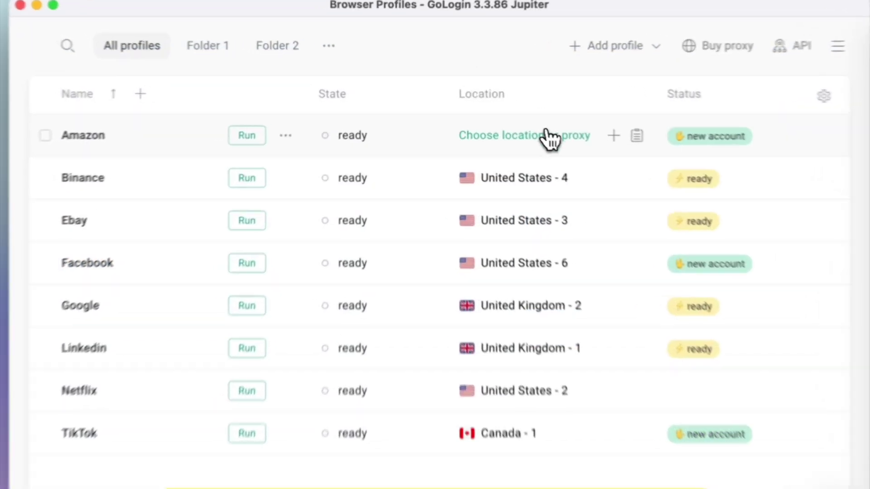
- Assign the 38.153.152.244 proxy to the Amazon profile, launch it and close the browser
{"action": "left_click", "coordinate": [548, 138]}
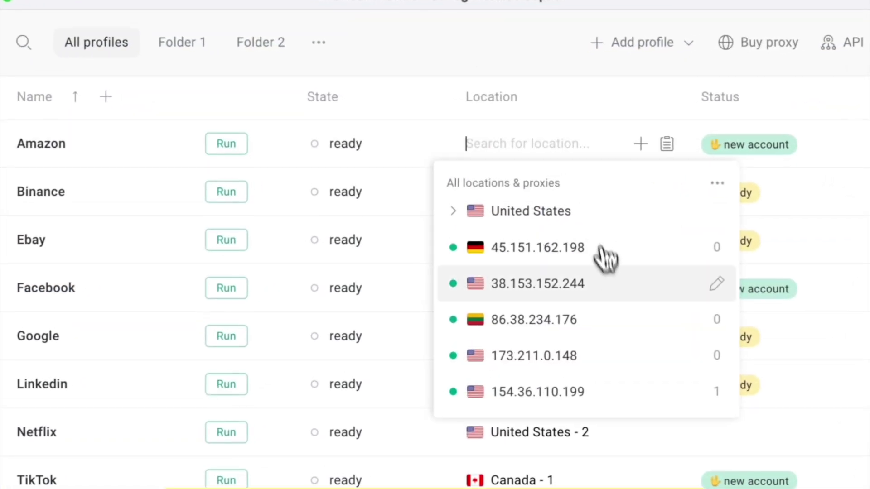
{"action": "left_click", "coordinate": [614, 290]}
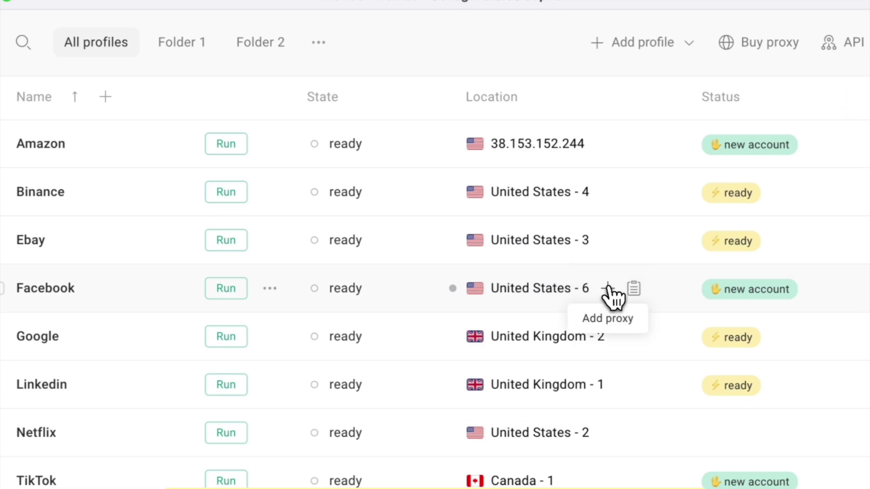
{"action": "mouse_move", "coordinate": [455, 152]}
{"action": "left_click", "coordinate": [240, 145]}
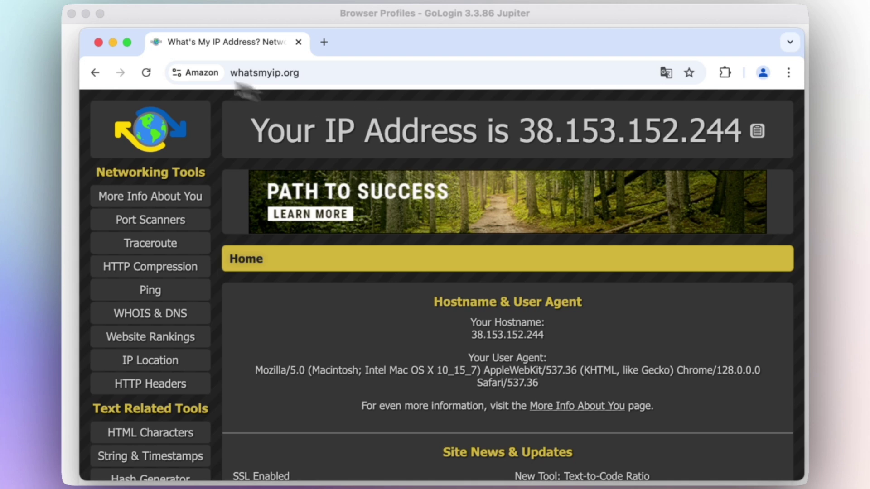
{"action": "left_click", "coordinate": [98, 42]}
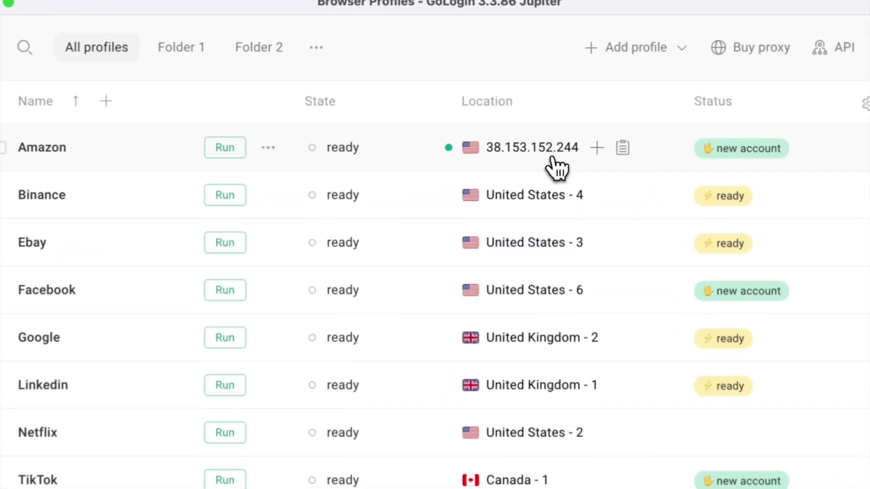
- Switch Amazon to the 45.151.162.198 proxy, launch it to verify, and close the browser
{"action": "left_click", "coordinate": [526, 129]}
{"action": "left_click", "coordinate": [611, 290]}
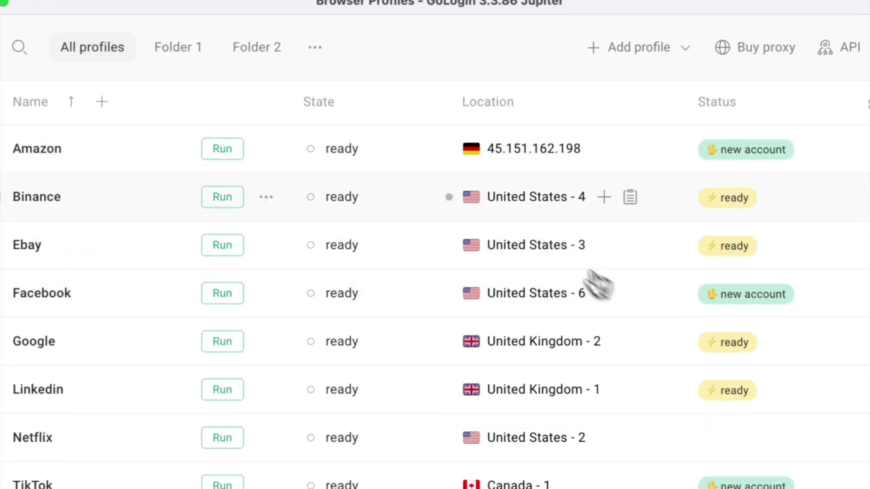
{"action": "left_click", "coordinate": [234, 154]}
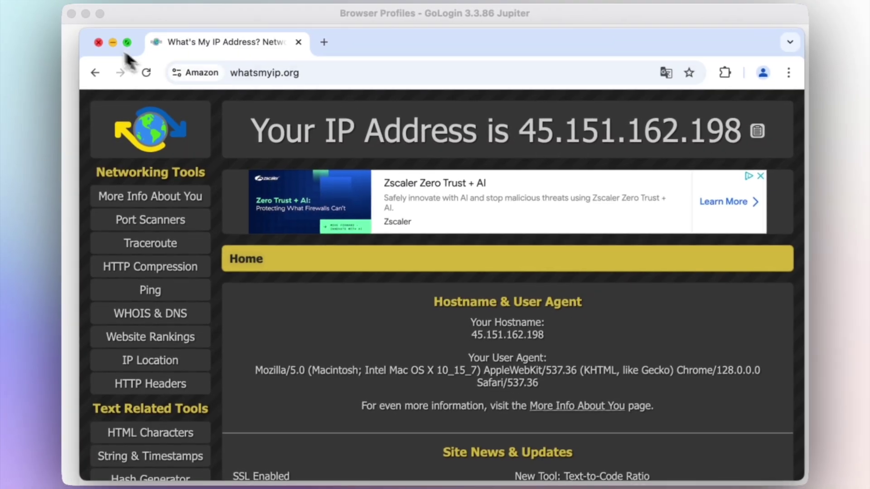
{"action": "left_click", "coordinate": [98, 42]}
{"action": "left_click", "coordinate": [788, 64]}
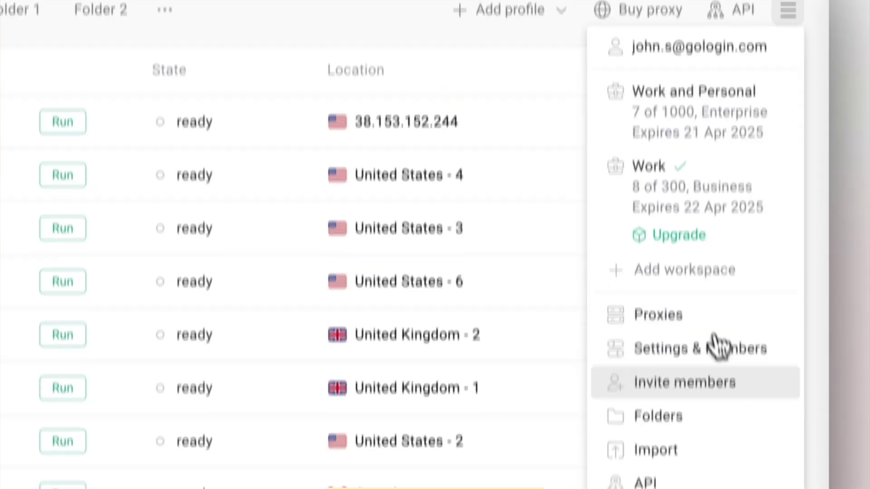
- Send a team invitation to the member's e-mail with Workspace scope and Full access role
{"action": "left_click", "coordinate": [715, 382]}
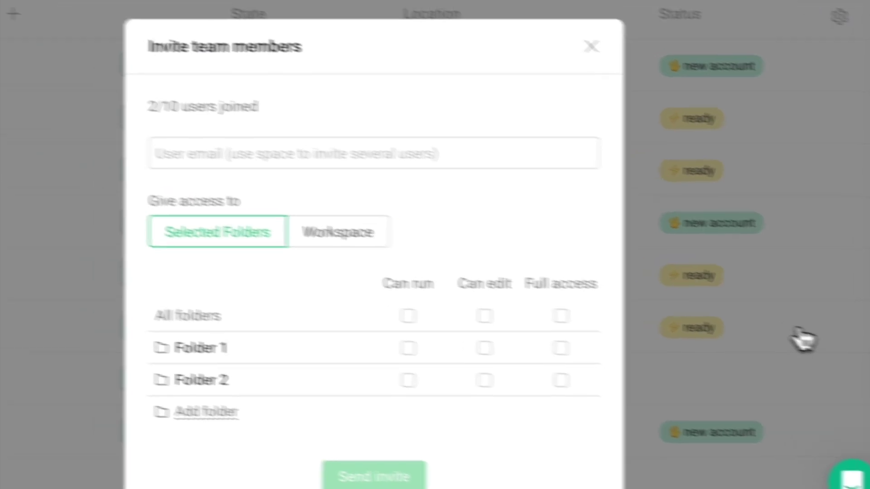
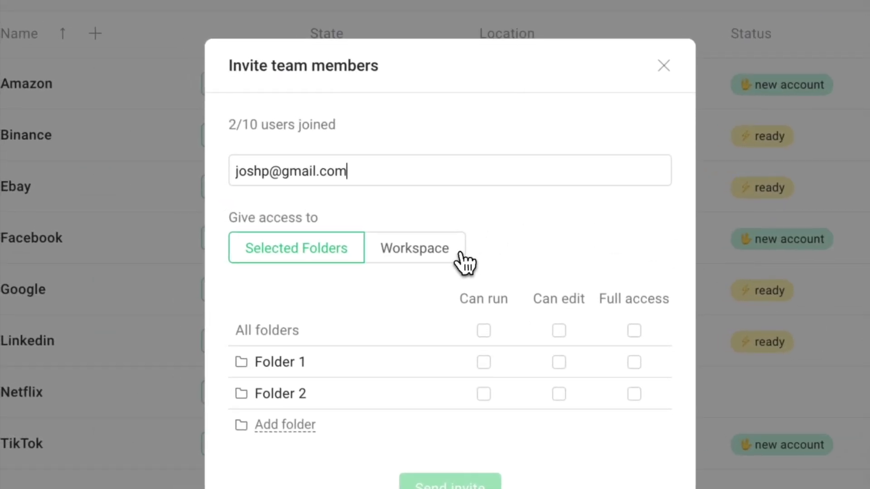
{"action": "left_click", "coordinate": [458, 254]}
{"action": "left_click", "coordinate": [377, 319]}
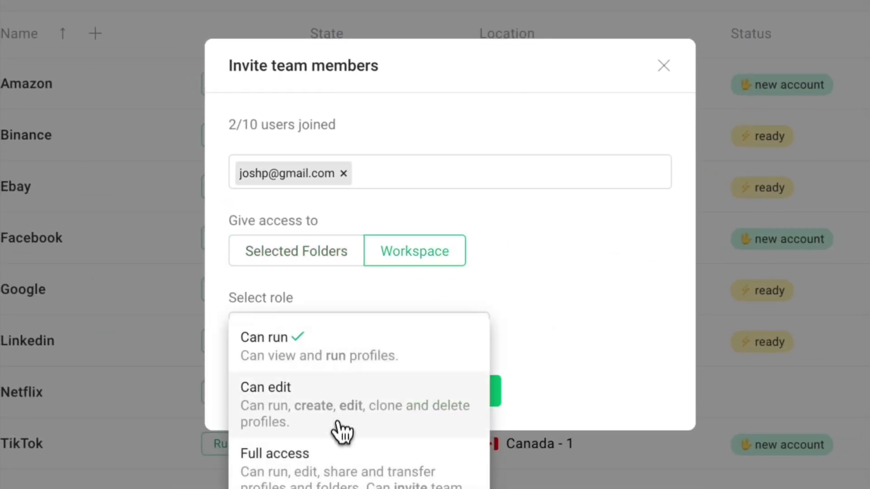
{"action": "left_click", "coordinate": [340, 472]}
{"action": "left_click", "coordinate": [446, 403]}
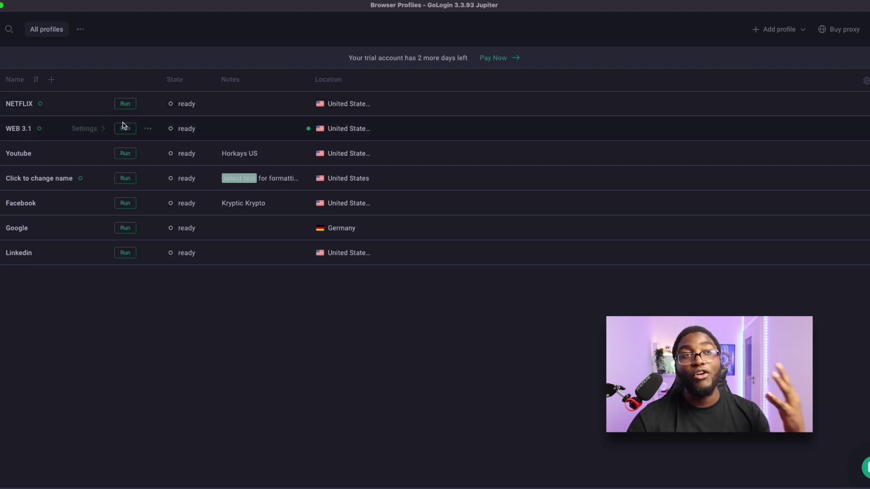
{"action": "left_click", "coordinate": [148, 128]}
{"action": "left_click", "coordinate": [227, 309]}
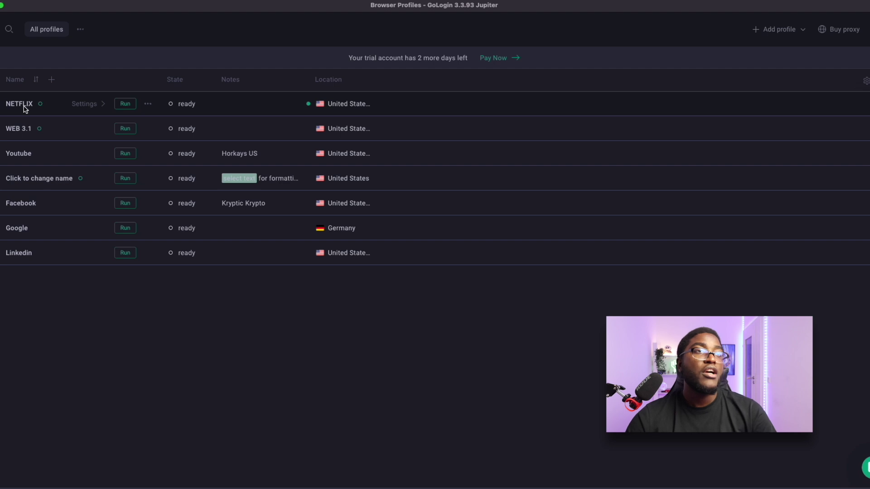
{"action": "left_click", "coordinate": [351, 105]}
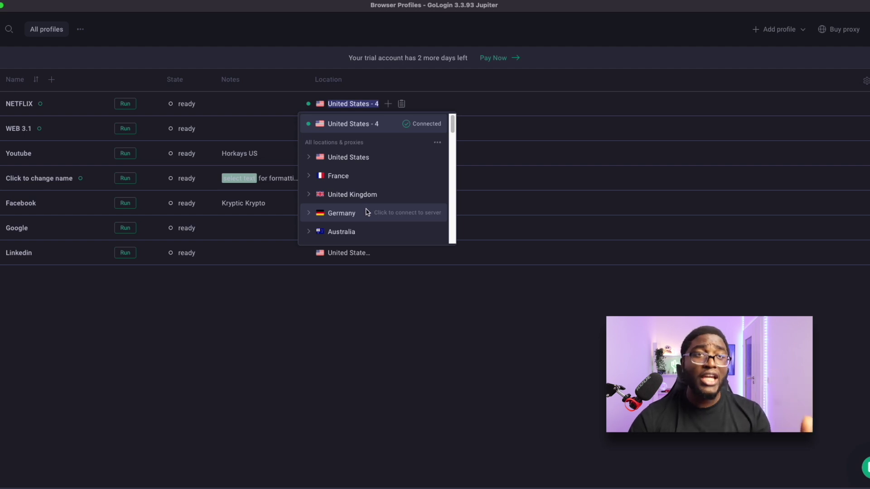
- Scroll through the NETFLIX profile's location choices, then close the list
{"action": "scroll", "coordinate": [376, 213], "scroll_direction": "down", "scroll_amount": 15}
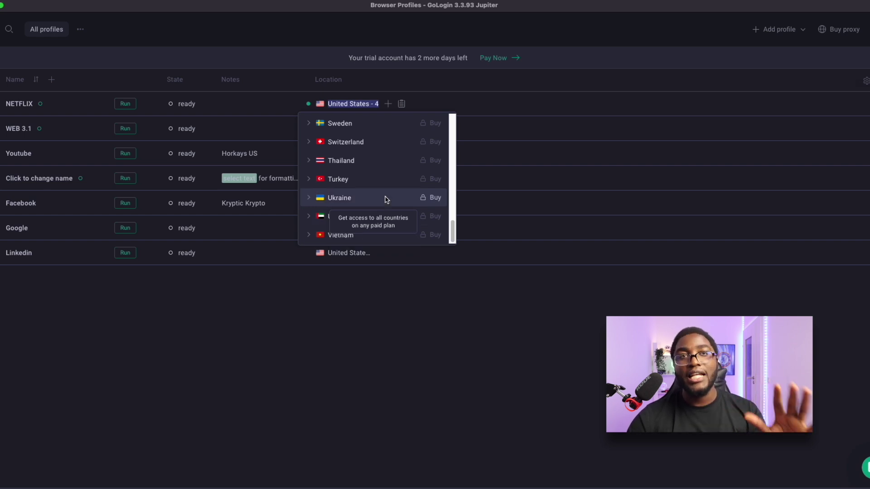
{"action": "scroll", "coordinate": [384, 189], "scroll_direction": "up", "scroll_amount": 15}
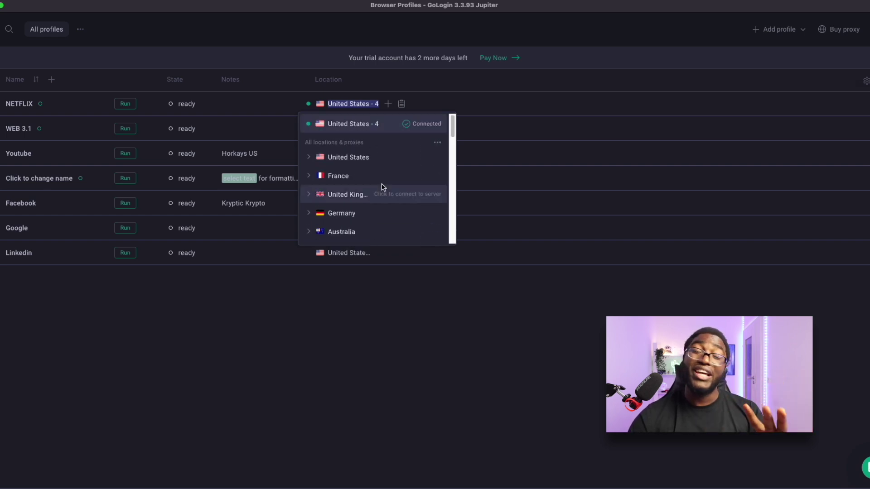
{"action": "left_click", "coordinate": [349, 104]}
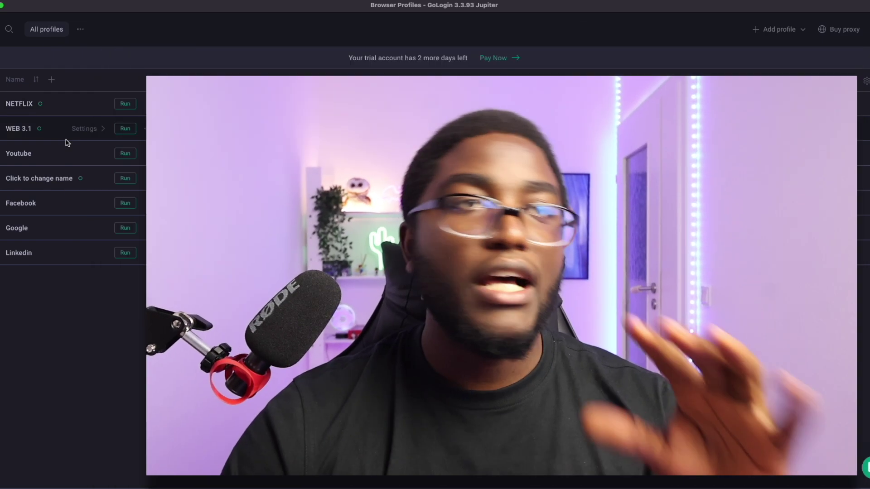
{"action": "left_click", "coordinate": [54, 135]}
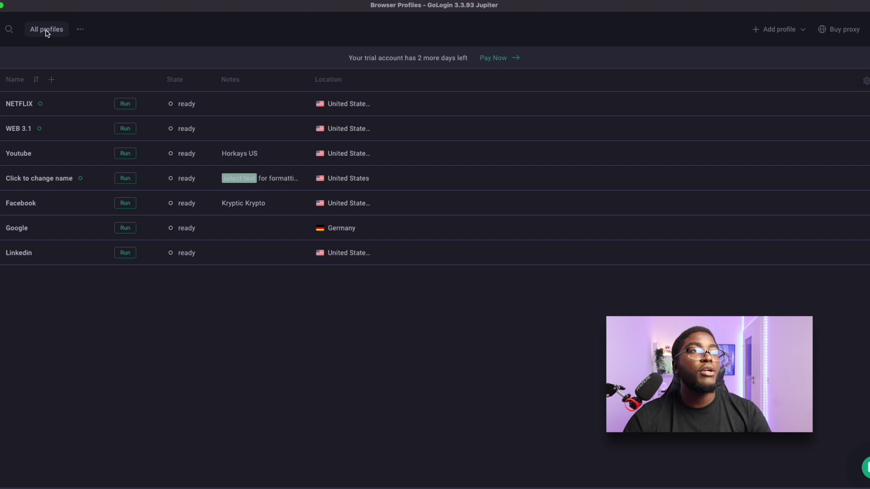
{"action": "left_click", "coordinate": [51, 80]}
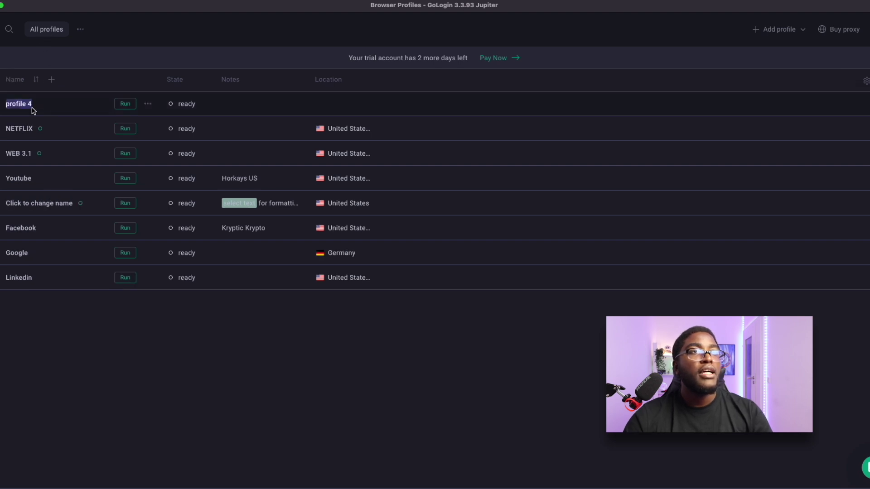
- Name the new profile 'WEB 3.2' and assign it the Australia location
{"action": "type", "text": "WEB 3.2"}
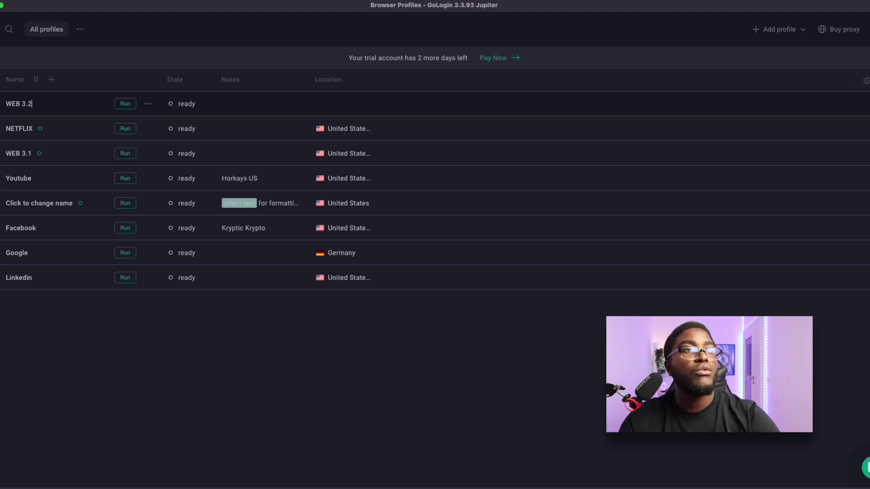
{"action": "key", "text": "Return"}
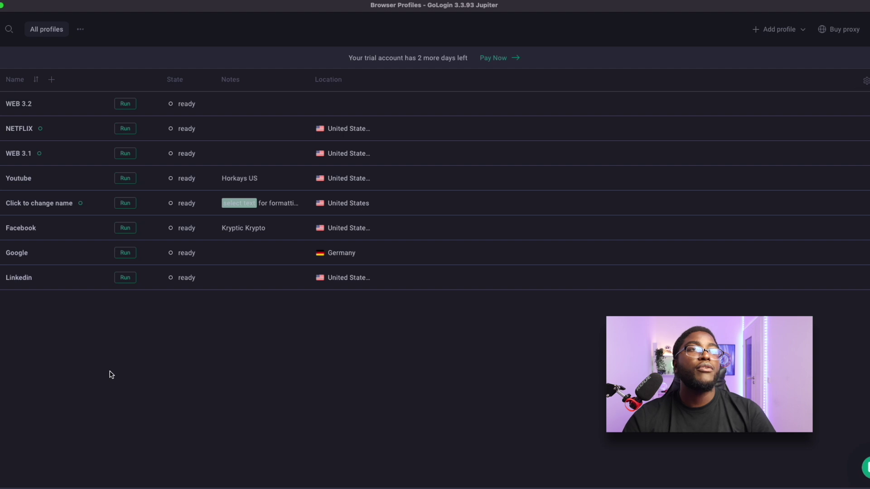
{"action": "left_click", "coordinate": [367, 108]}
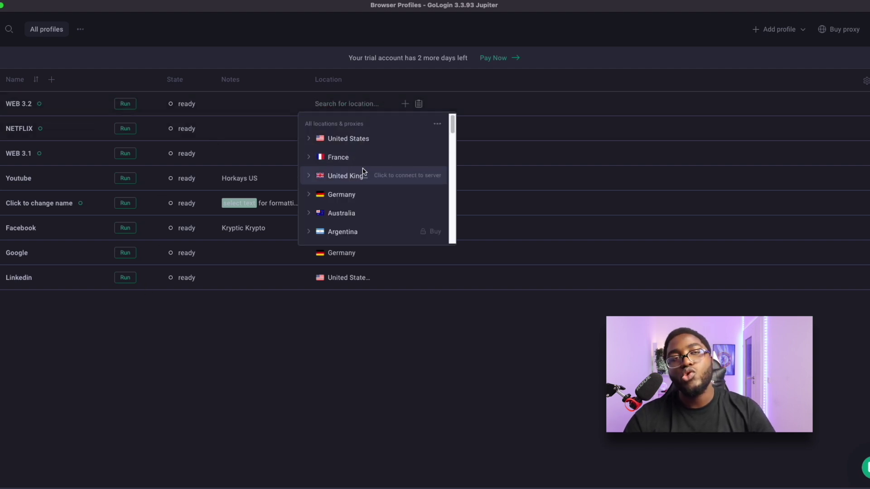
{"action": "left_click", "coordinate": [356, 215]}
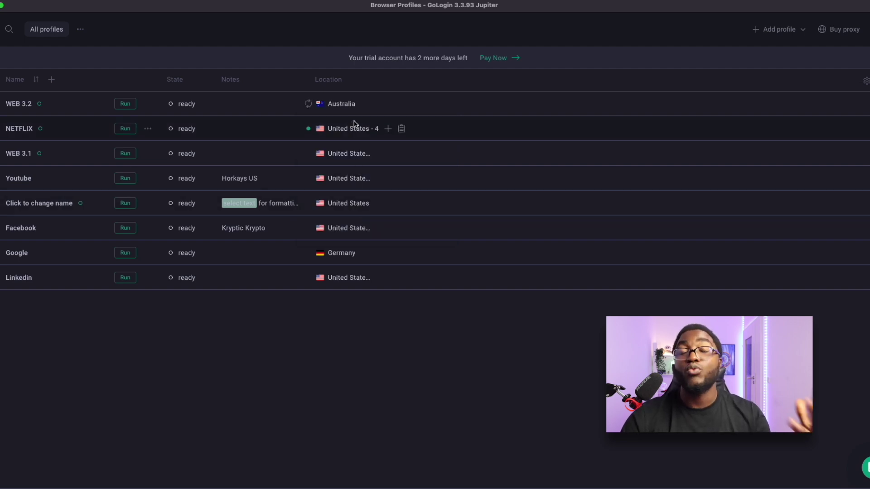
{"action": "mouse_move", "coordinate": [311, 113]}
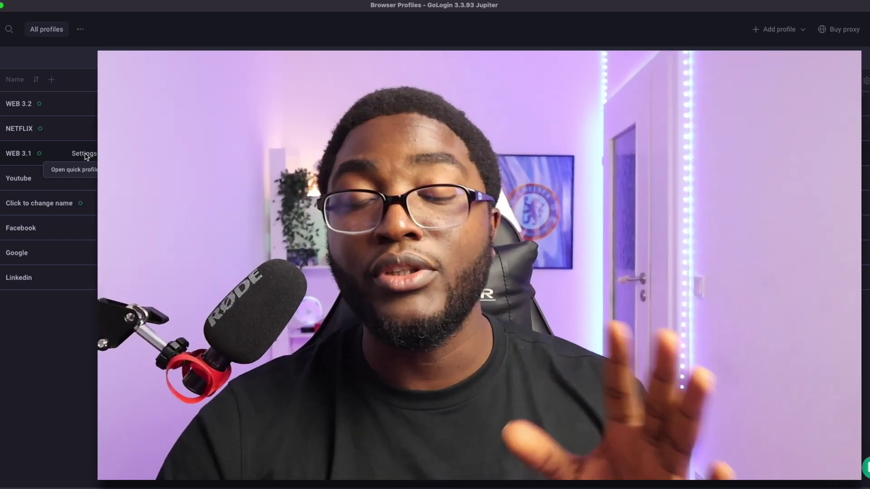
- Open the WEB 3.1 profile's settings and bring up its Extensions catalogue
{"action": "left_click", "coordinate": [148, 153]}
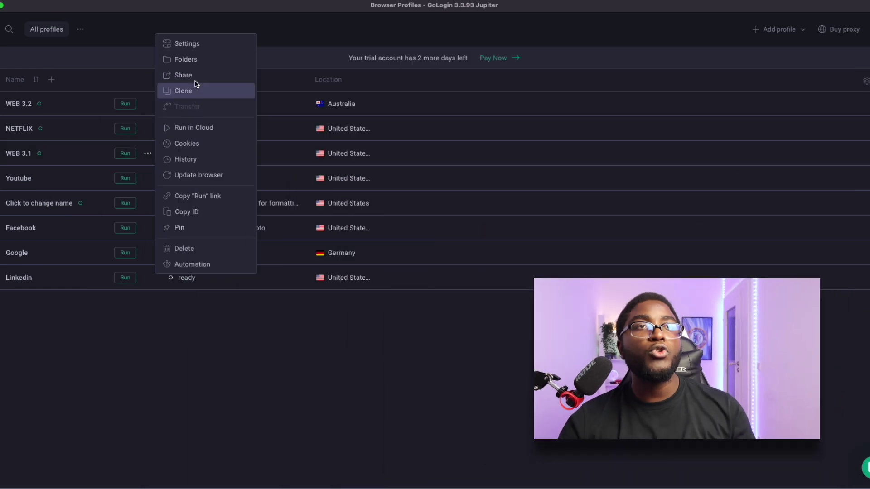
{"action": "left_click", "coordinate": [197, 44]}
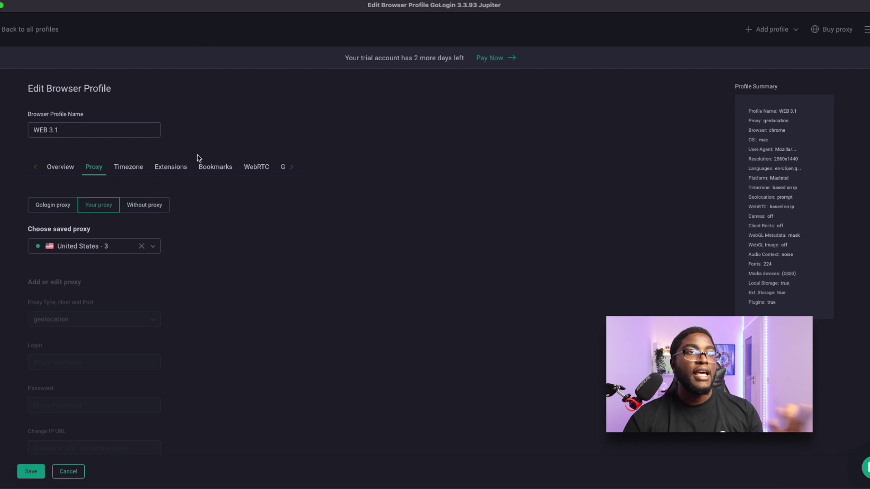
{"action": "left_click", "coordinate": [63, 169]}
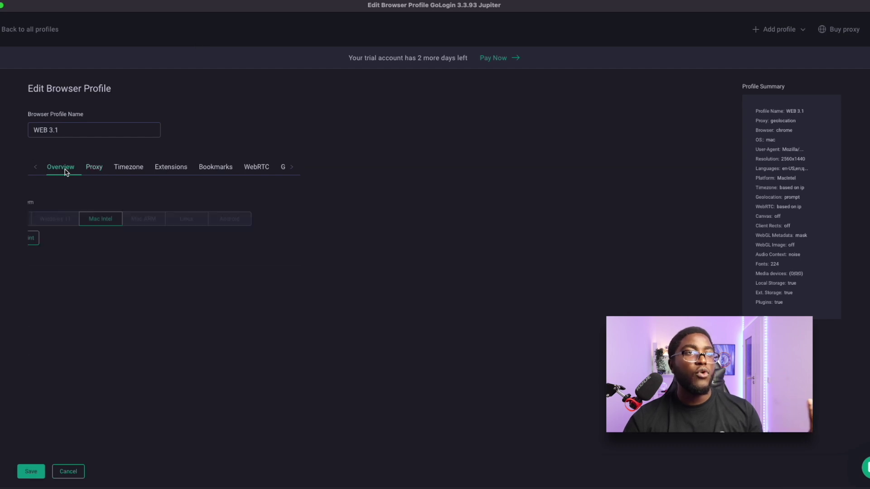
{"action": "left_click", "coordinate": [95, 170]}
{"action": "left_click", "coordinate": [122, 171]}
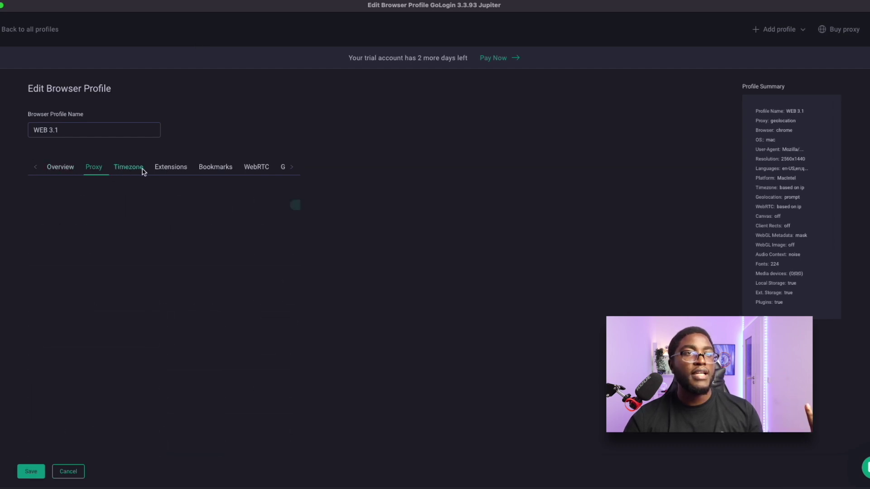
{"action": "left_click", "coordinate": [176, 171]}
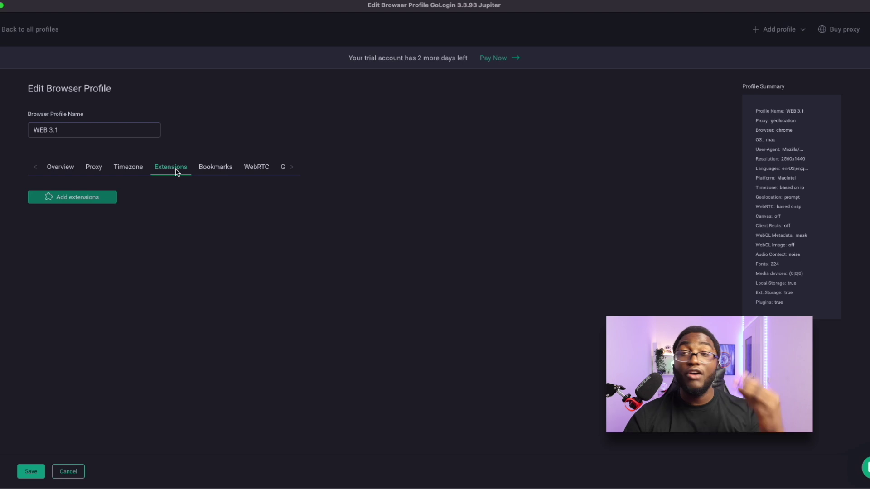
{"action": "left_click", "coordinate": [78, 197]}
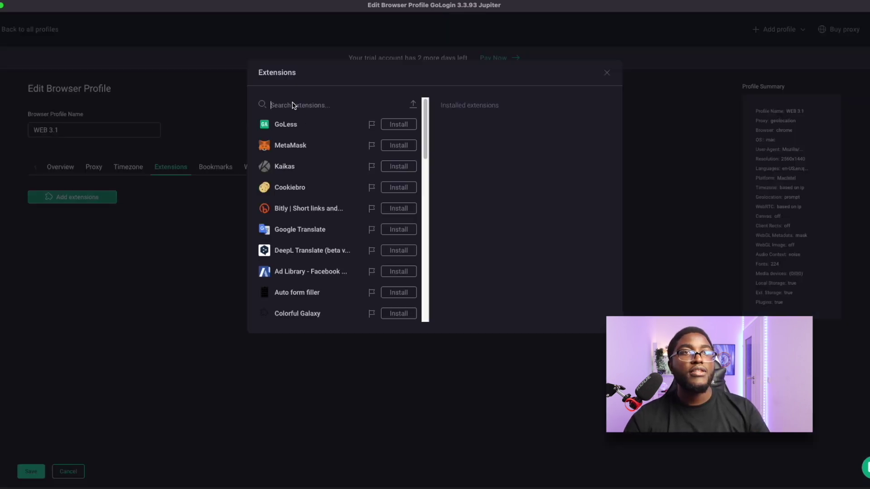
- Install Grass Extension, MetaMask and Rabby on WEB 3.1, then close the catalogue
{"action": "type", "text": "grass"}
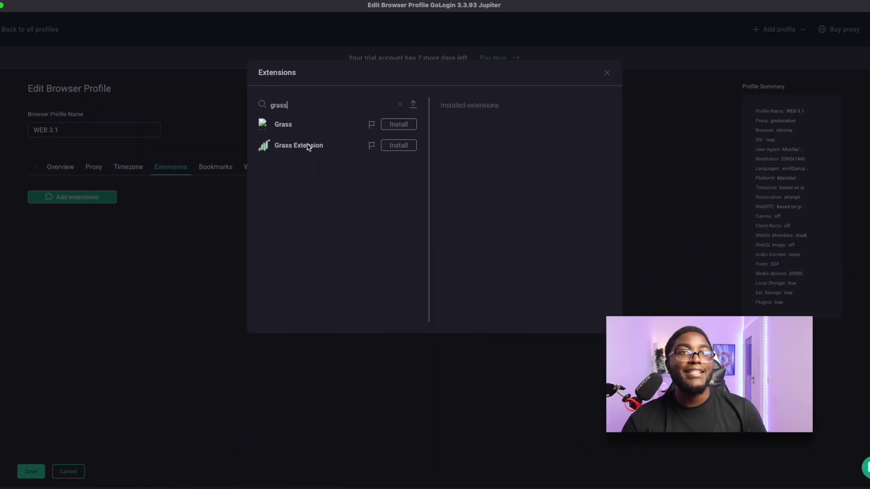
{"action": "left_click", "coordinate": [397, 149]}
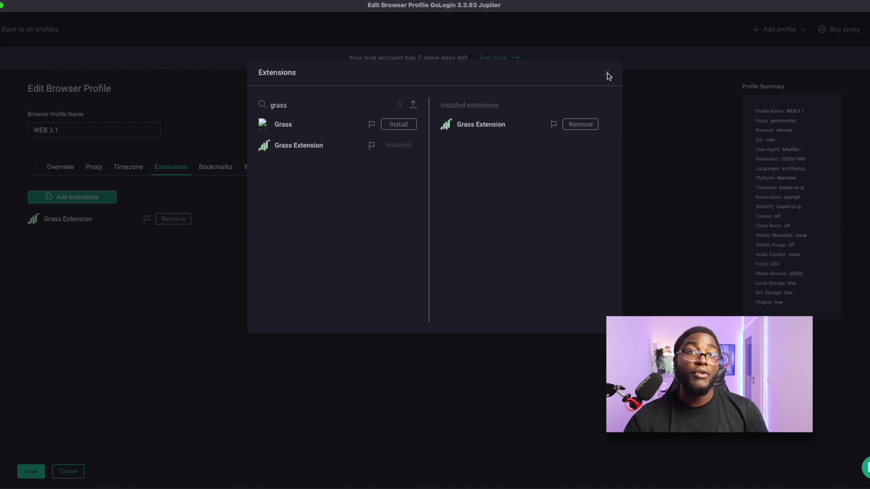
{"action": "left_click", "coordinate": [399, 104]}
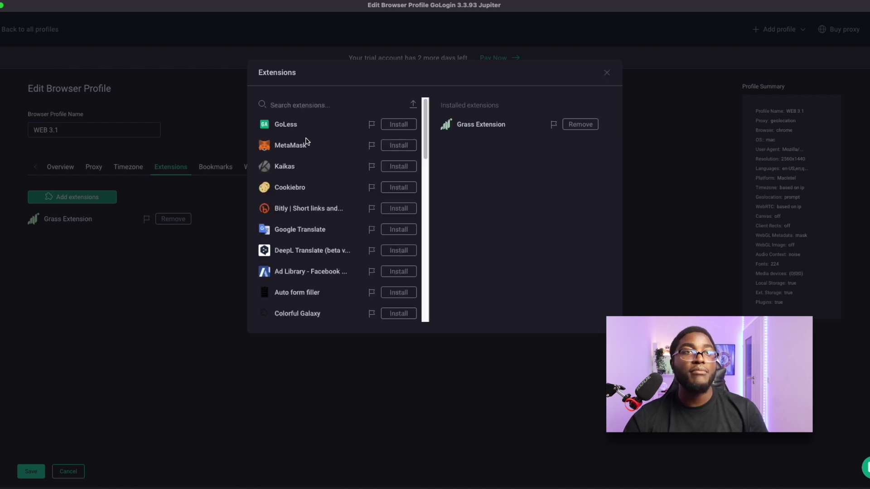
{"action": "left_click", "coordinate": [402, 145]}
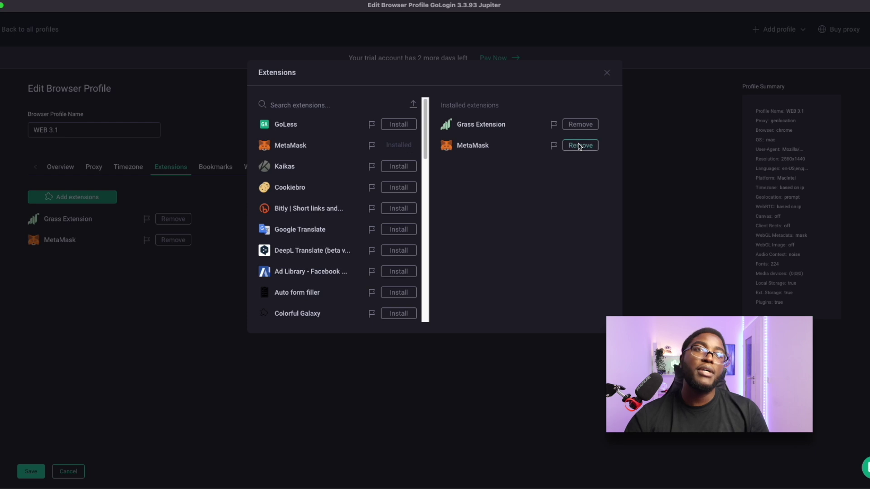
{"action": "left_click", "coordinate": [291, 105]}
{"action": "type", "text": "rabby"}
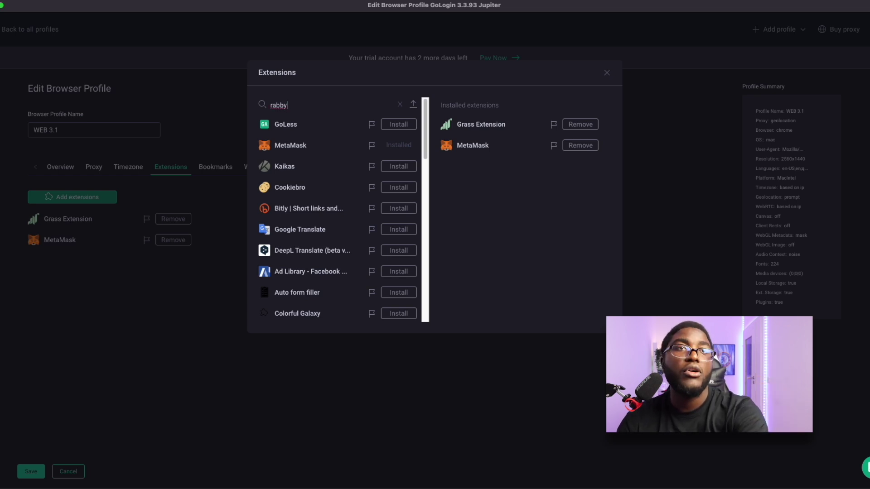
{"action": "left_click", "coordinate": [398, 124]}
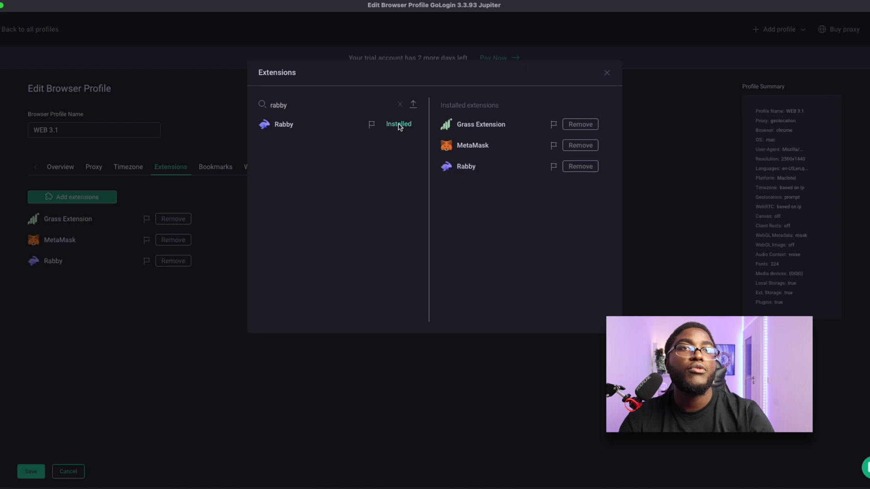
{"action": "left_click", "coordinate": [608, 75]}
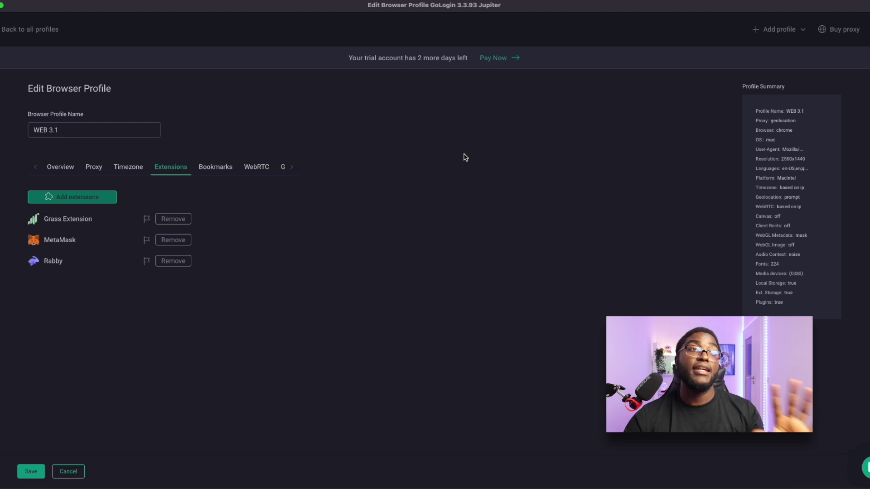
- Return to all profiles, launch WEB 3.1 in Orbita, reposition the window and show its extensions
{"action": "left_click", "coordinate": [1, 32]}
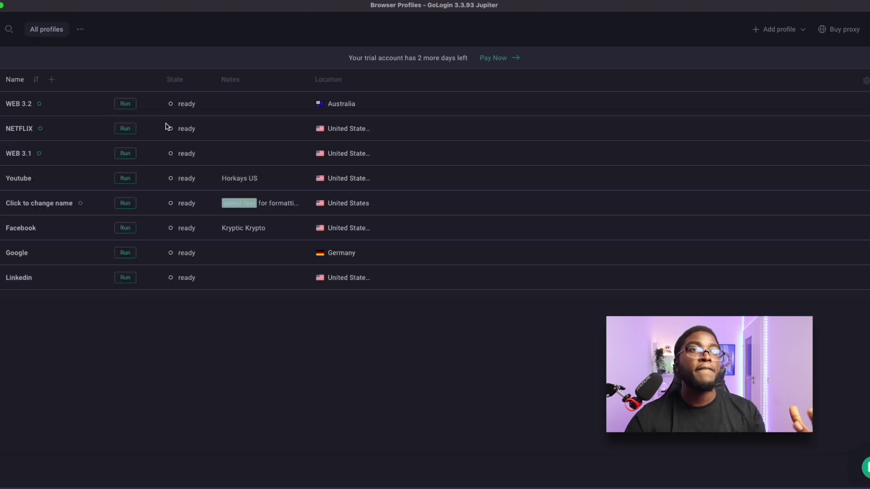
{"action": "left_click", "coordinate": [126, 155]}
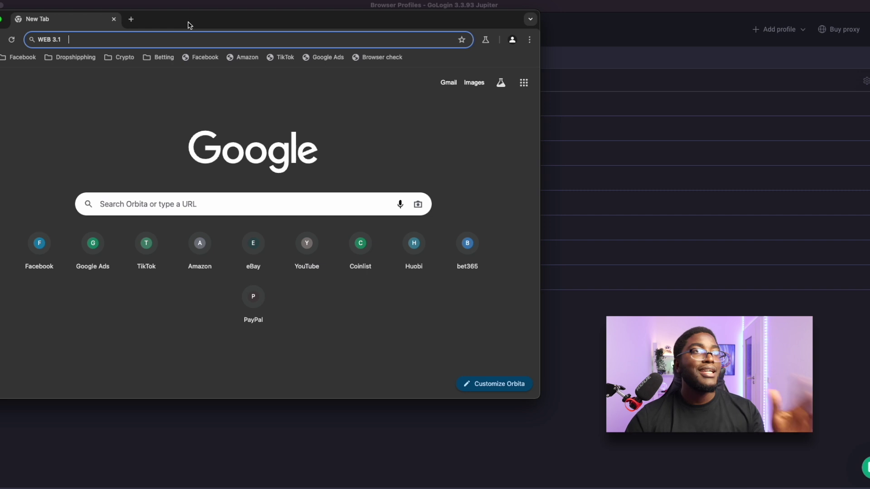
{"action": "left_click_drag", "start_coordinate": [189, 25], "coordinate": [263, 40]}
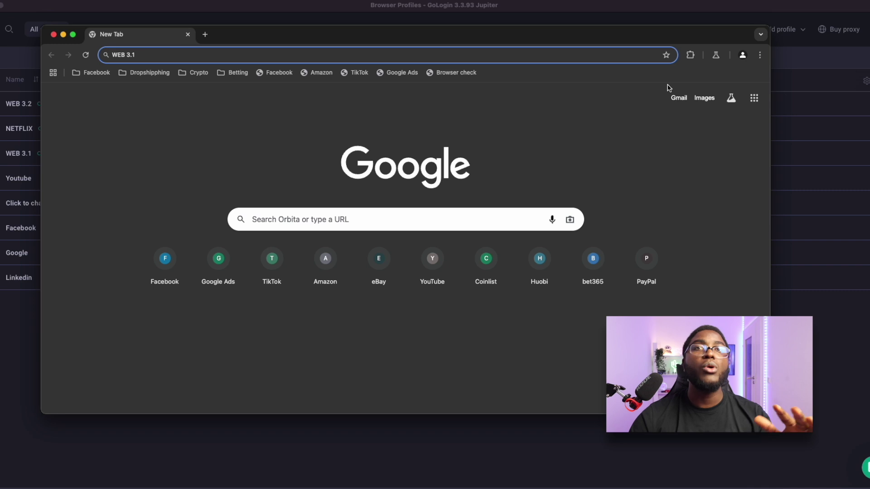
{"action": "left_click", "coordinate": [691, 56]}
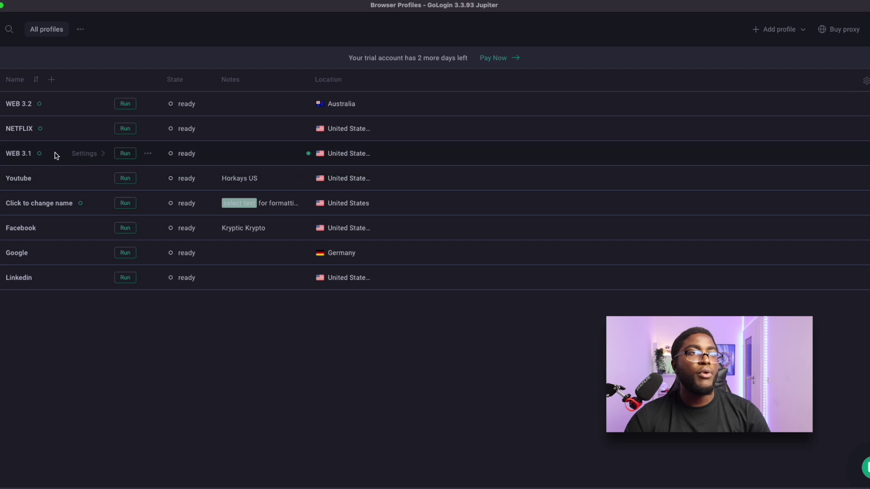
- Relaunch WEB 3.1, open Grass Lite Node from the extensions menu, open a new tab, then close Orbita
{"action": "left_click", "coordinate": [124, 154]}
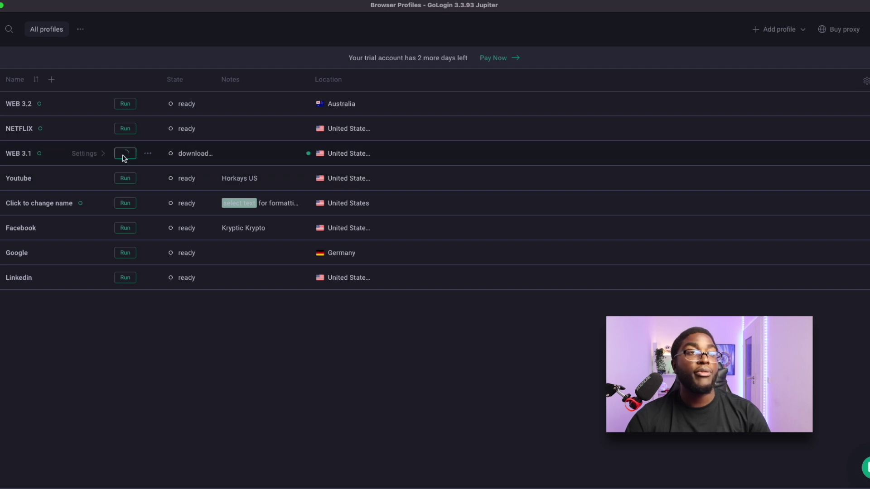
{"action": "left_click", "coordinate": [148, 179]}
{"action": "left_click", "coordinate": [148, 179]}
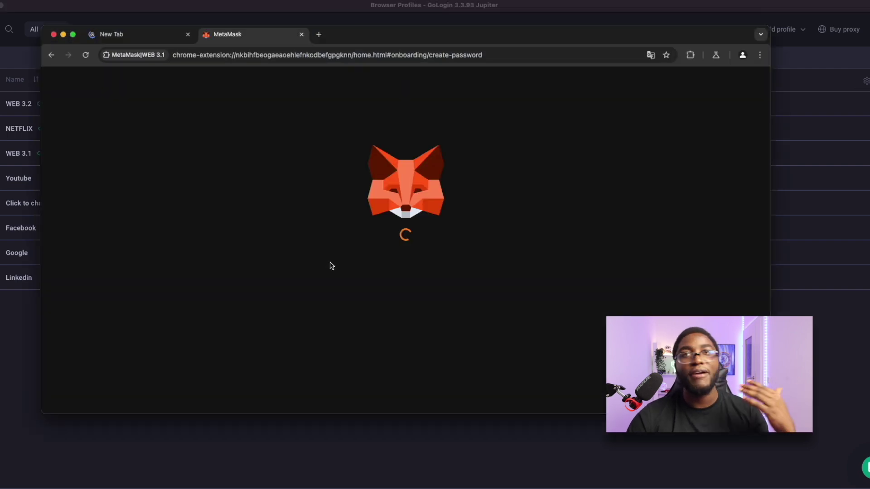
{"action": "left_click", "coordinate": [690, 55]}
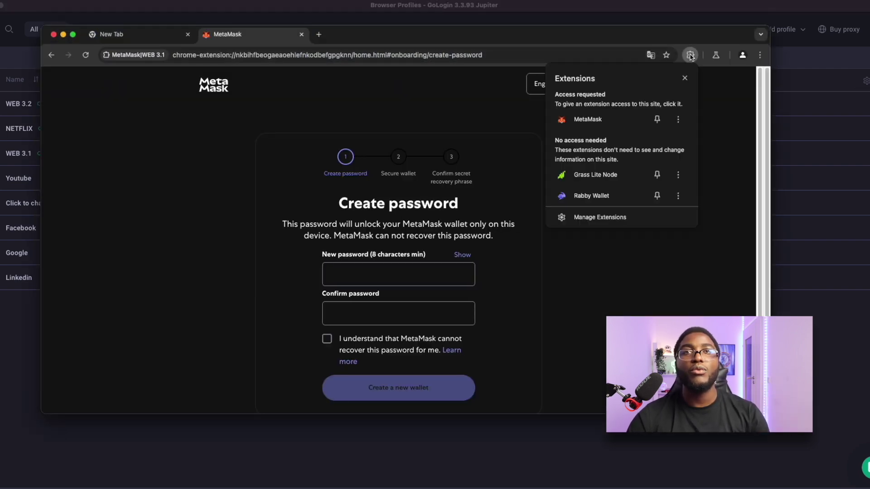
{"action": "left_click", "coordinate": [587, 176]}
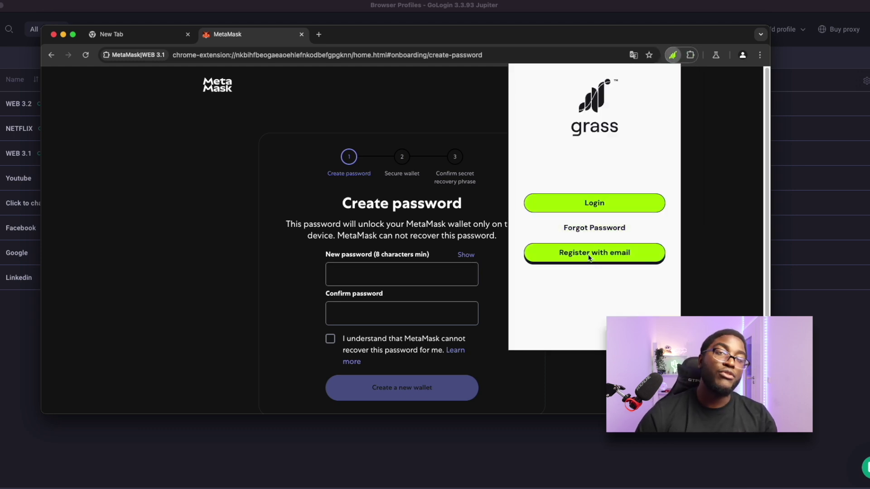
{"action": "left_click", "coordinate": [331, 39]}
{"action": "left_click", "coordinate": [319, 35]}
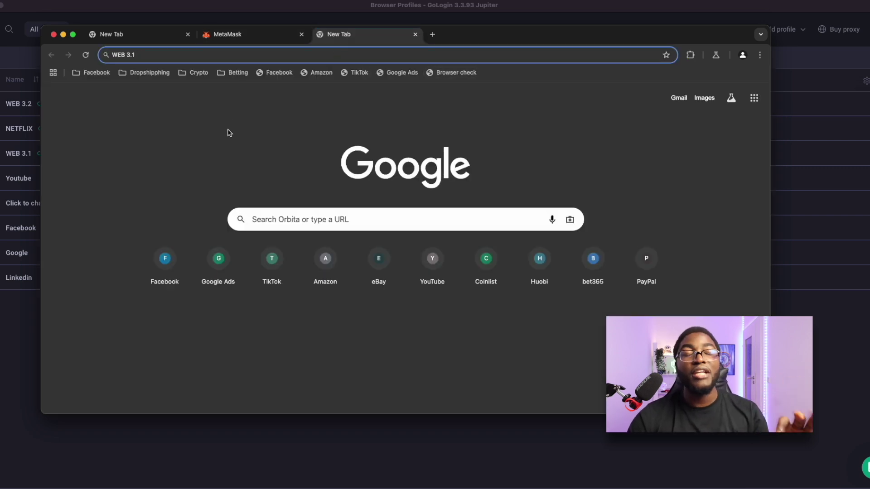
{"action": "left_click", "coordinate": [53, 34]}
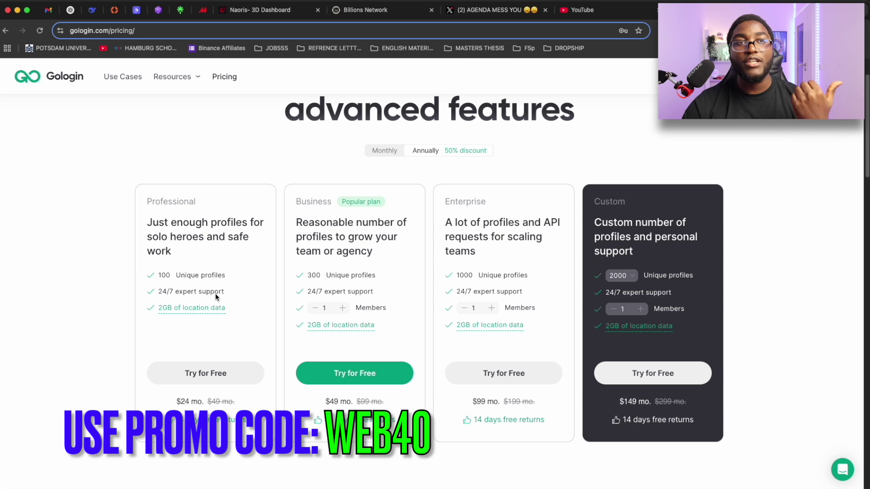
- Read the tooltip for 2GB of location data on the pricing page
{"action": "mouse_move", "coordinate": [177, 313]}
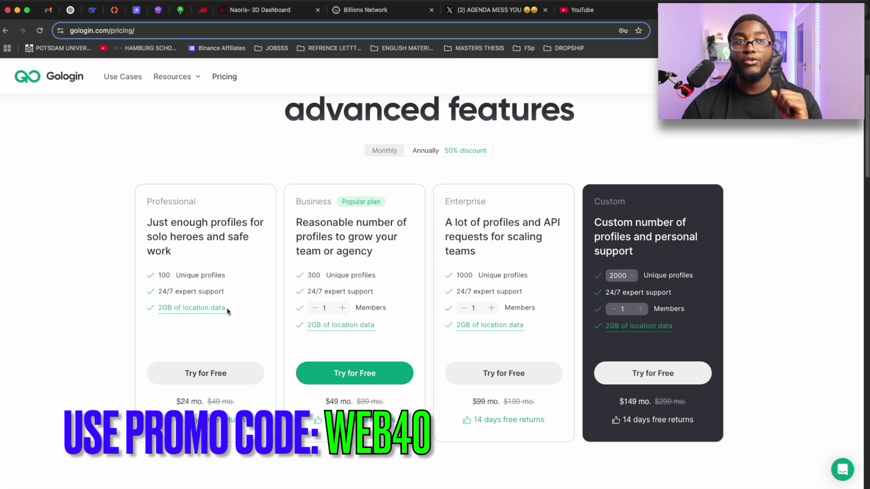